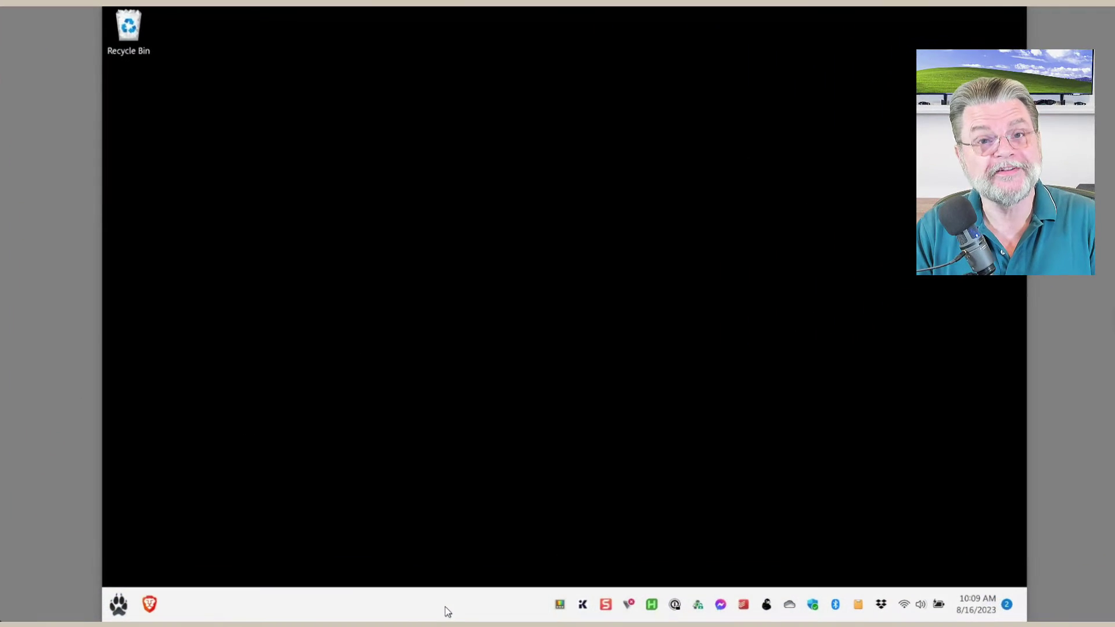
Search the Start menu for 'touchpad' and launch Touchpad settings, which lands on the Mouse page
{"action": "left_click", "coordinate": [122, 608]}
{"action": "type", "text": "t"}
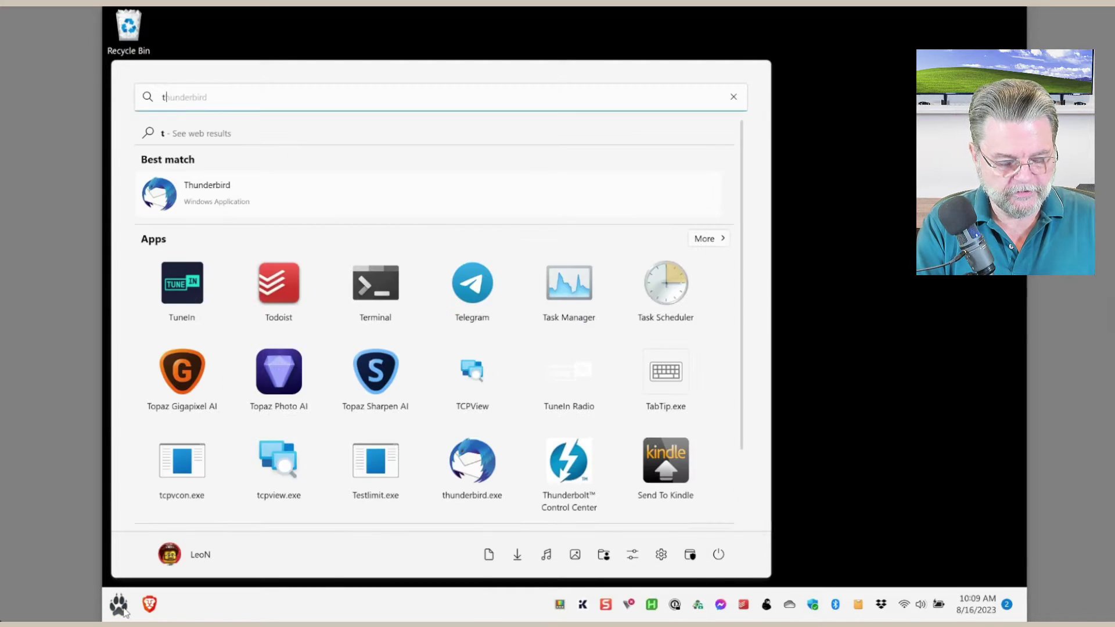
{"action": "type", "text": "ouchpad"}
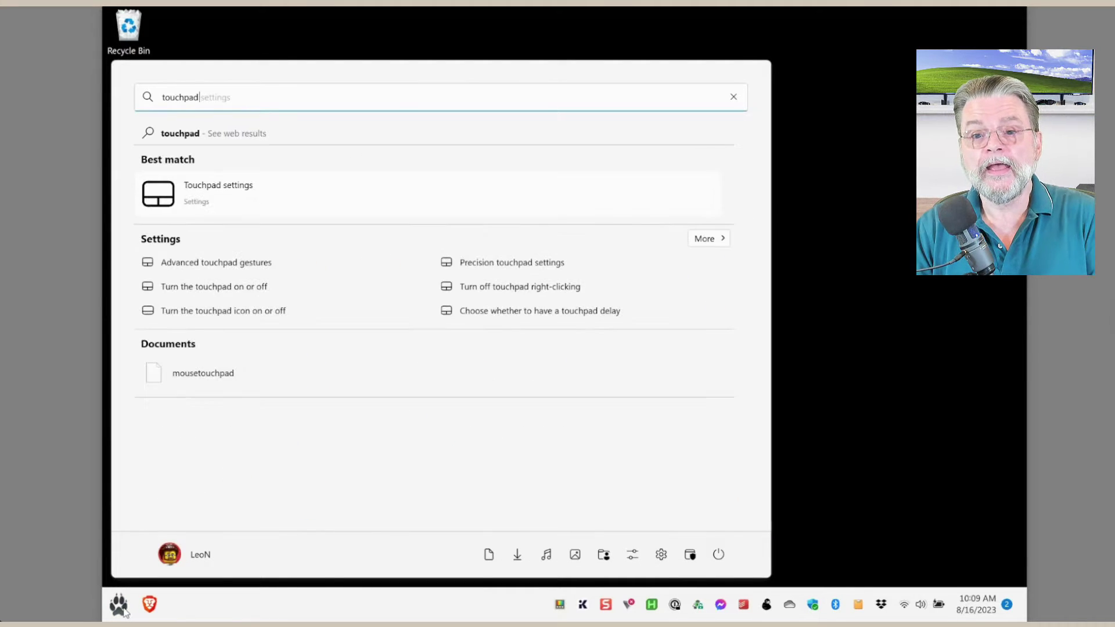
{"action": "left_click", "coordinate": [161, 197]}
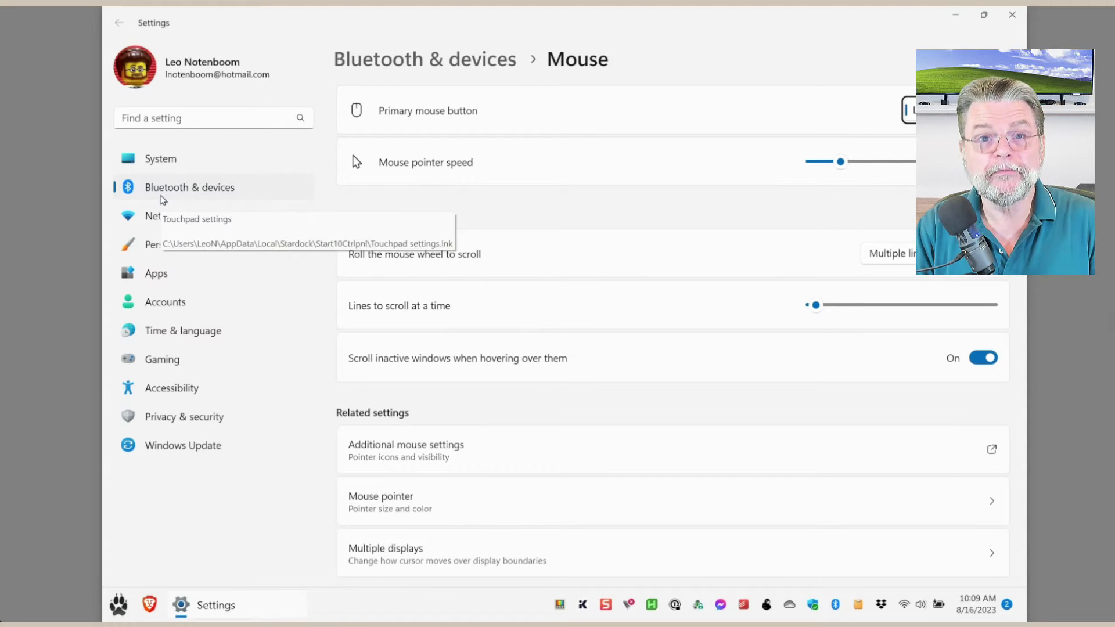
Search 'touchpad' in the Settings search box to reach the Bluetooth & devices › Touchpad page
{"action": "left_click", "coordinate": [221, 119]}
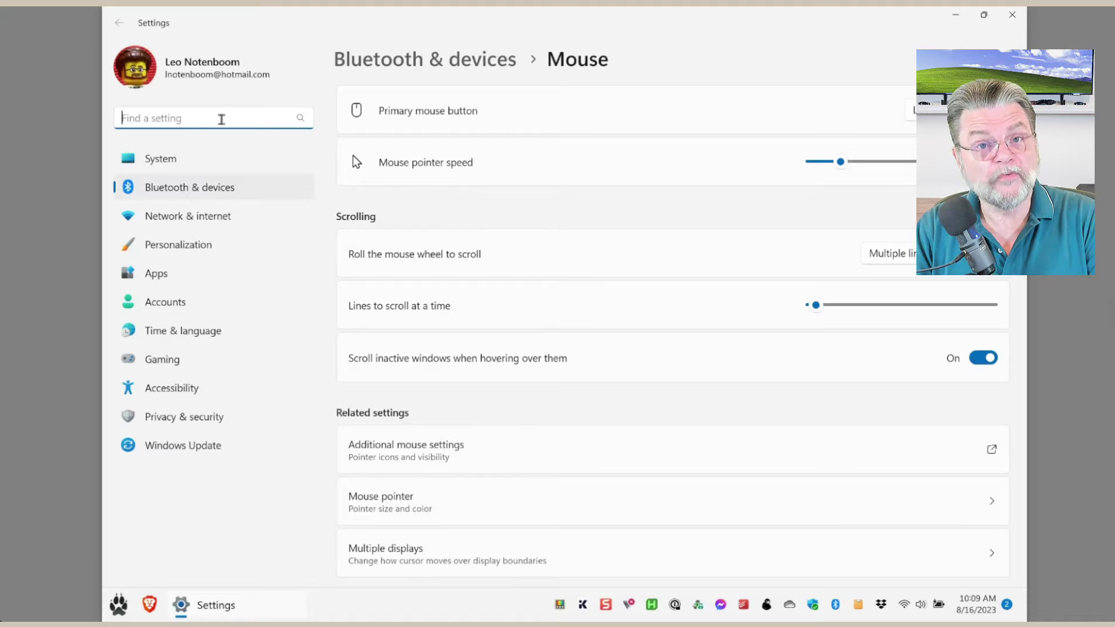
{"action": "type", "text": "tou"}
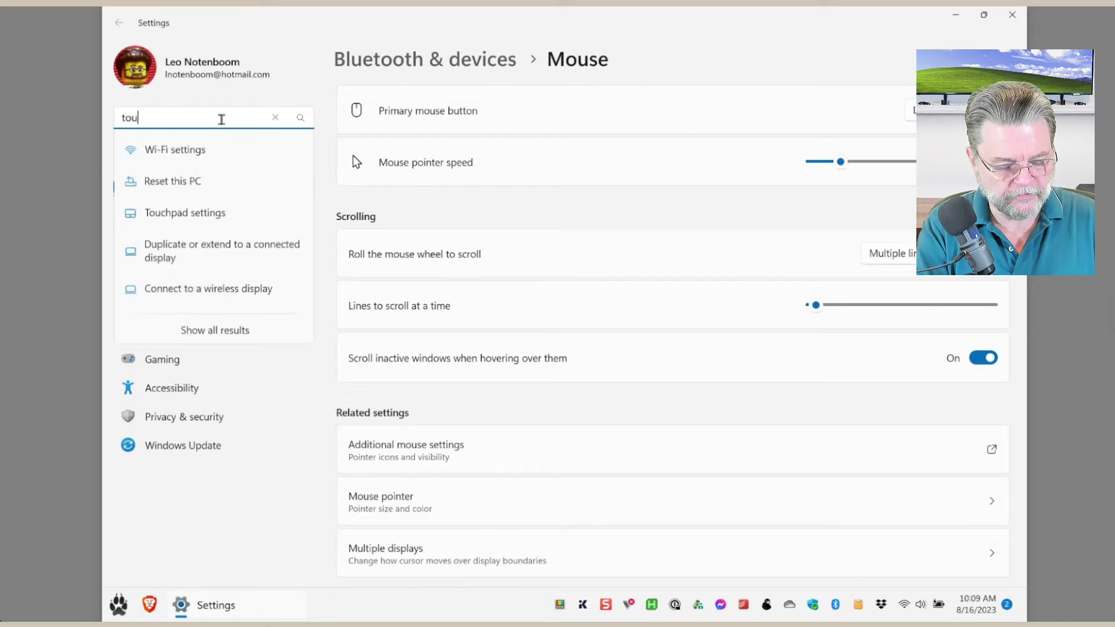
{"action": "type", "text": "chpad"}
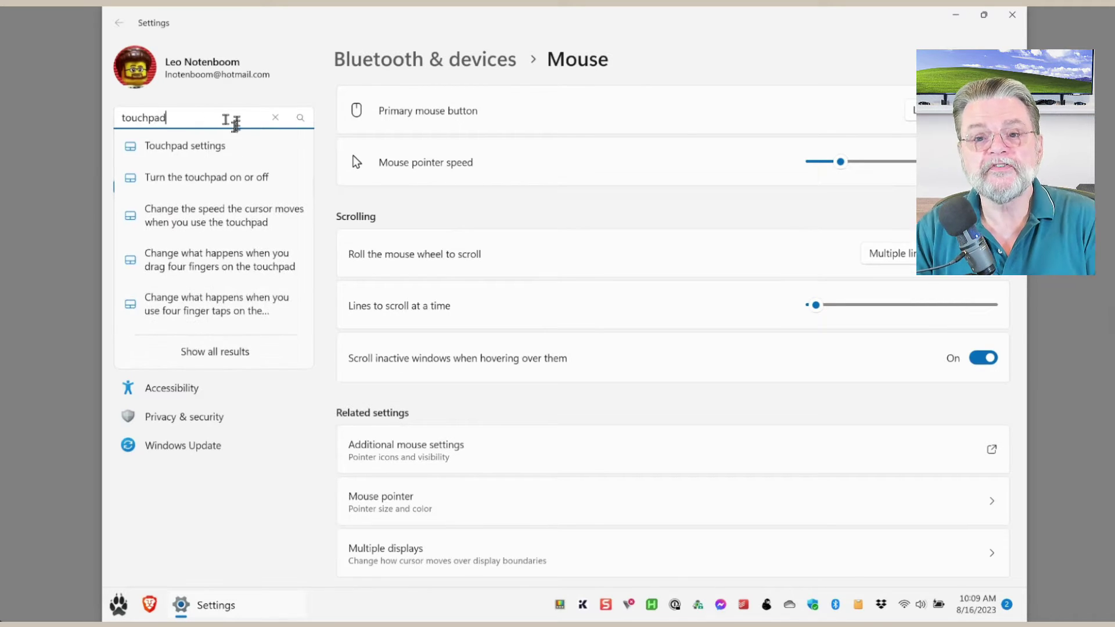
{"action": "left_click", "coordinate": [189, 150]}
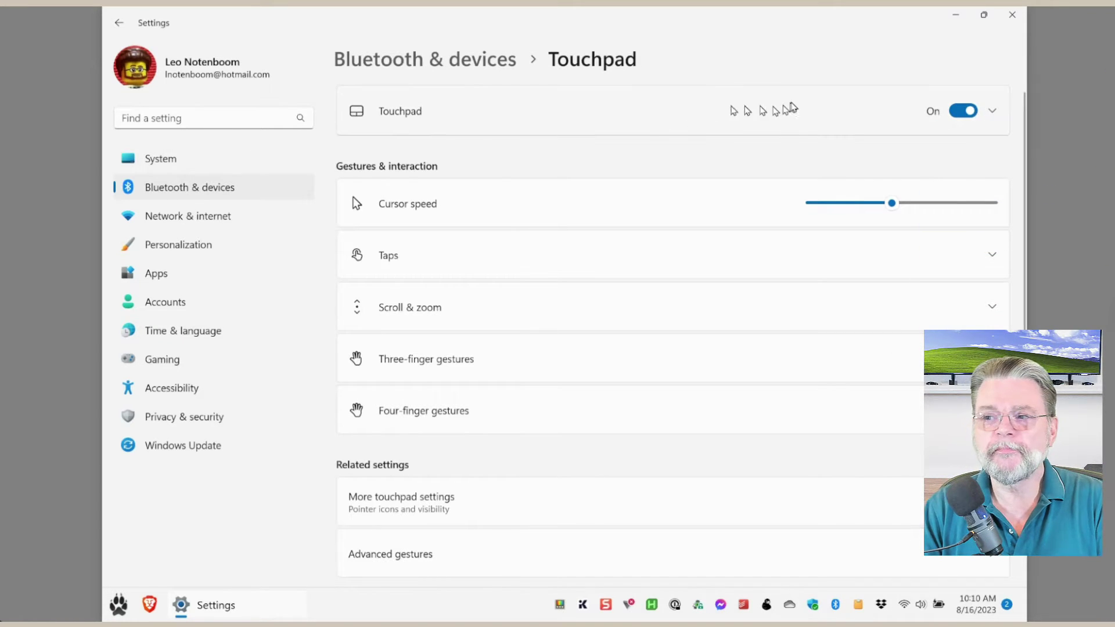
Turn the Touchpad toggle Off, then switch it back On
{"action": "left_click", "coordinate": [956, 117]}
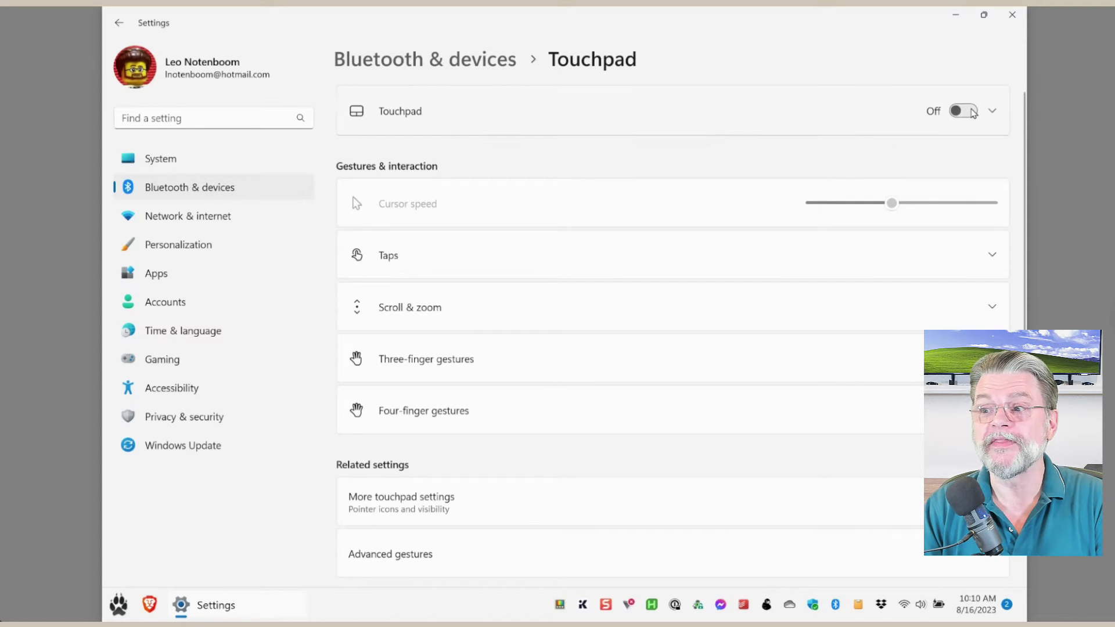
{"action": "left_click", "coordinate": [961, 111]}
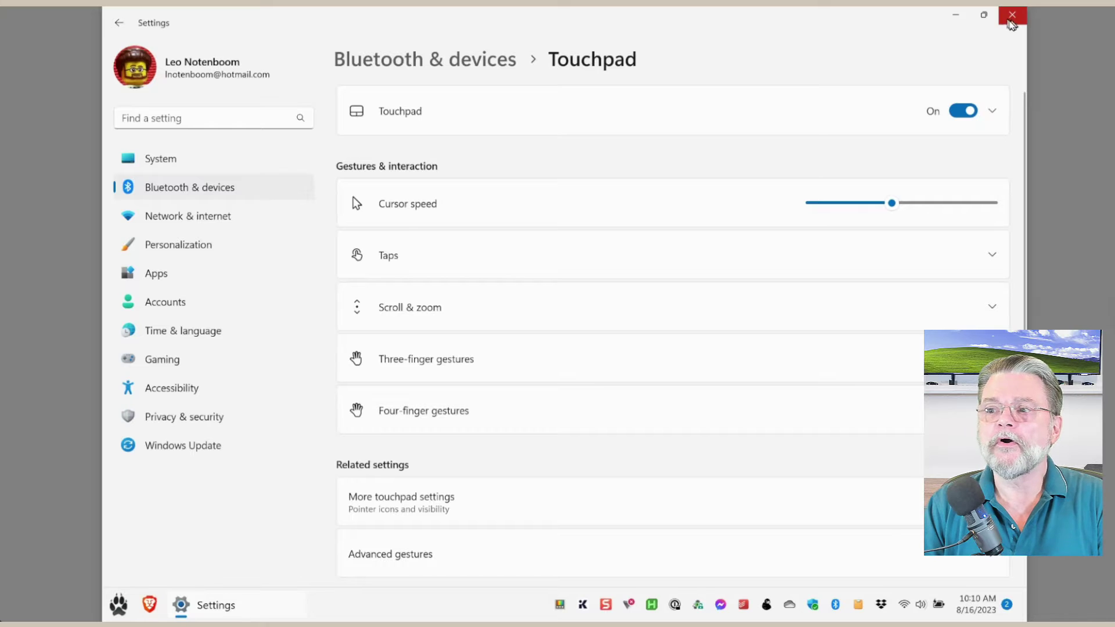
Close the Settings window to return to the desktop
{"action": "left_click", "coordinate": [1012, 15]}
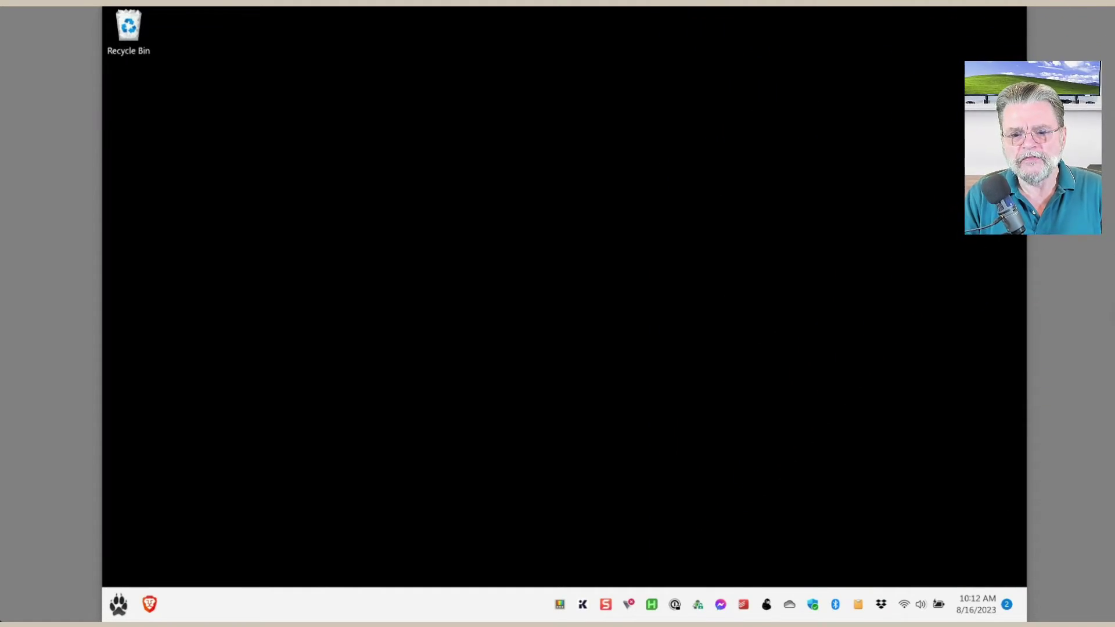
Search 'control' from Start, open Control Panel, and set View by to Small icons
{"action": "left_click", "coordinate": [122, 611]}
{"action": "type", "text": "control"}
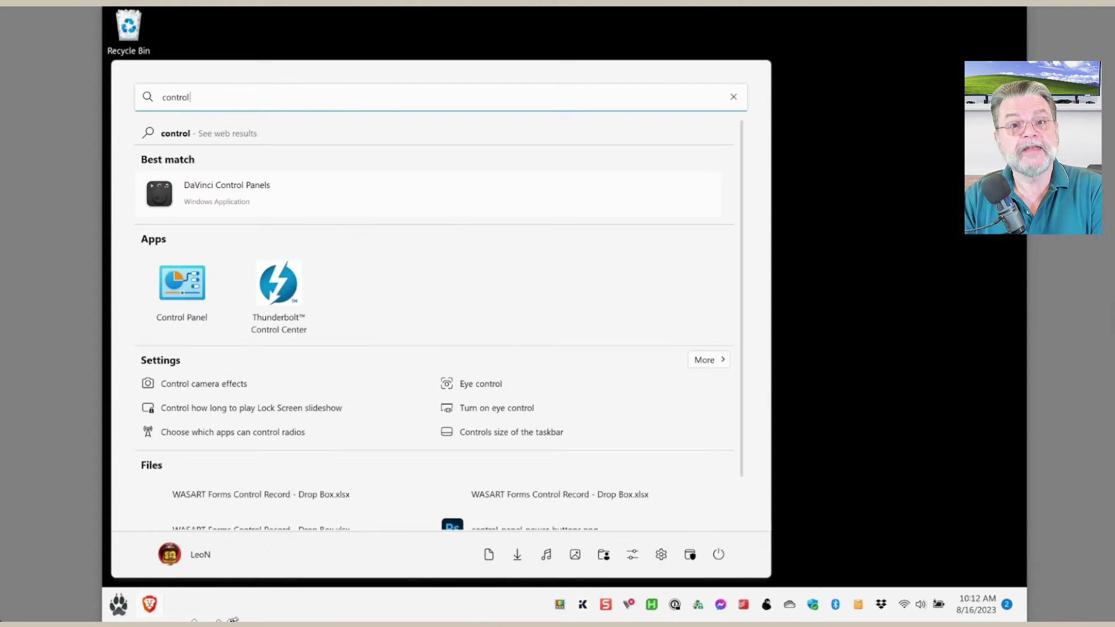
{"action": "left_click", "coordinate": [189, 299]}
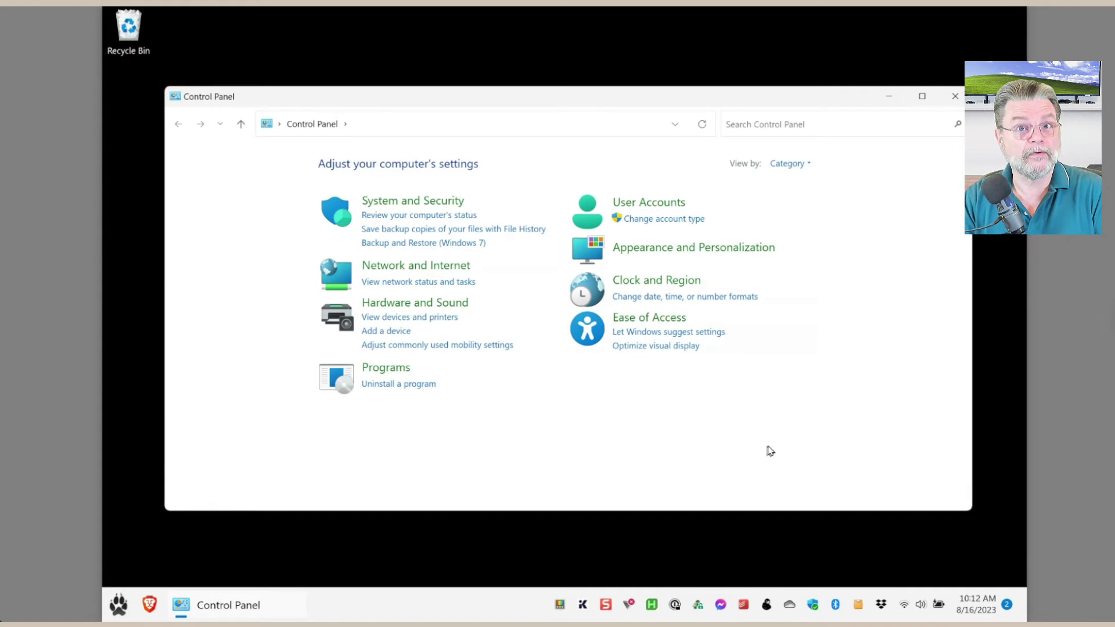
{"action": "left_click", "coordinate": [809, 165]}
{"action": "left_click", "coordinate": [821, 223]}
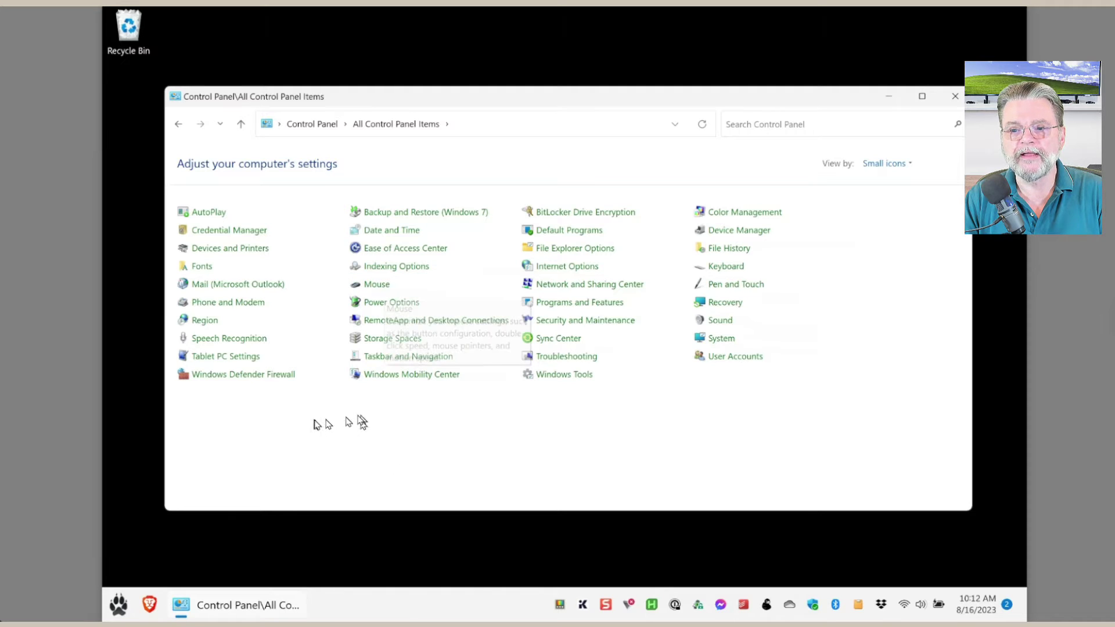
Open Mouse Properties from All Control Panel Items, showing its Buttons tab
{"action": "left_click", "coordinate": [386, 284]}
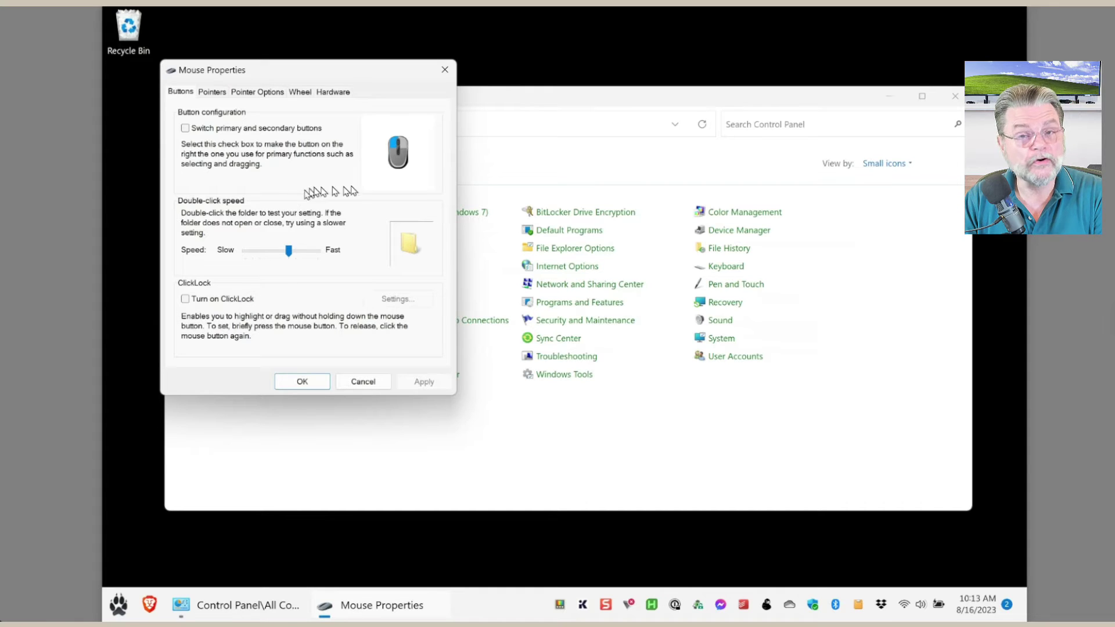
Close both windows, launch Device Manager from Start's right-click menu, and expand Mice and other pointing devices
{"action": "left_click", "coordinate": [445, 69]}
{"action": "left_click", "coordinate": [956, 97]}
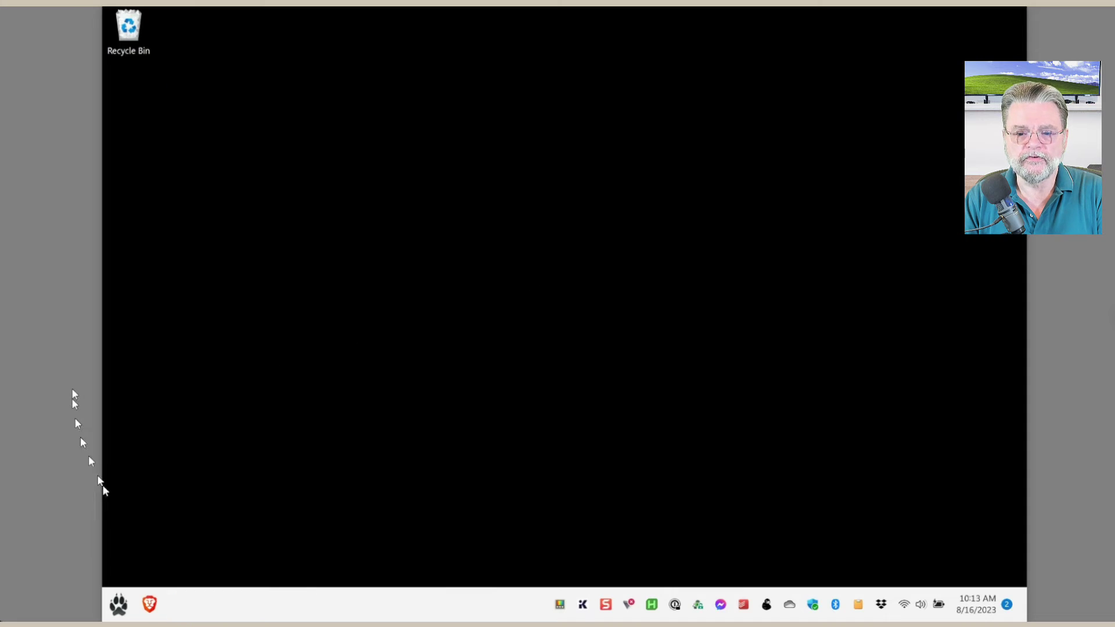
{"action": "right_click", "coordinate": [119, 606]}
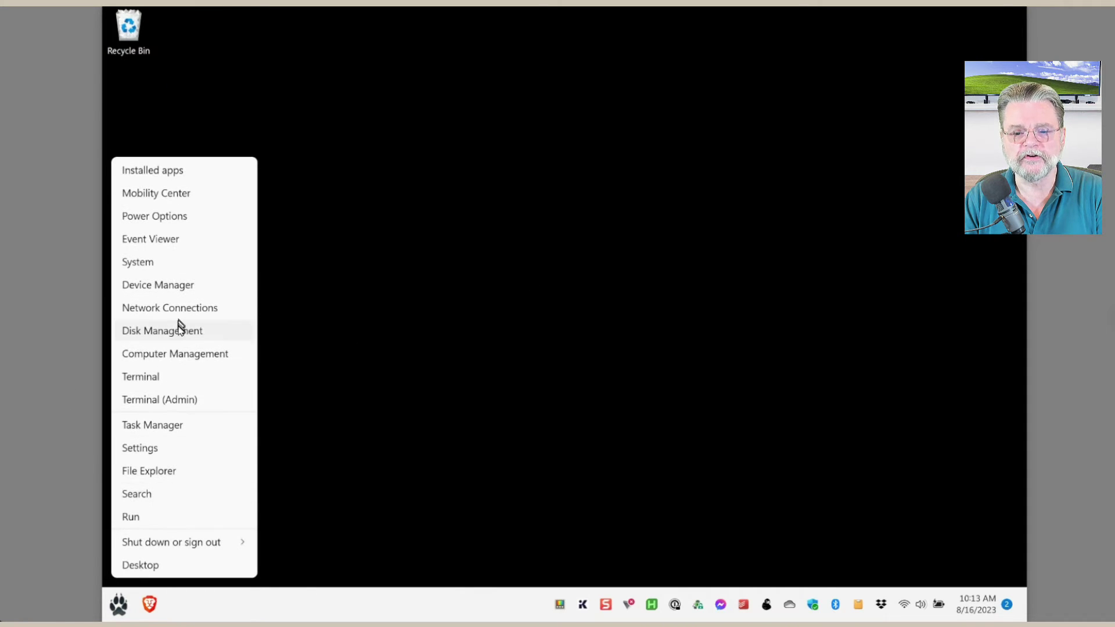
{"action": "left_click", "coordinate": [172, 292]}
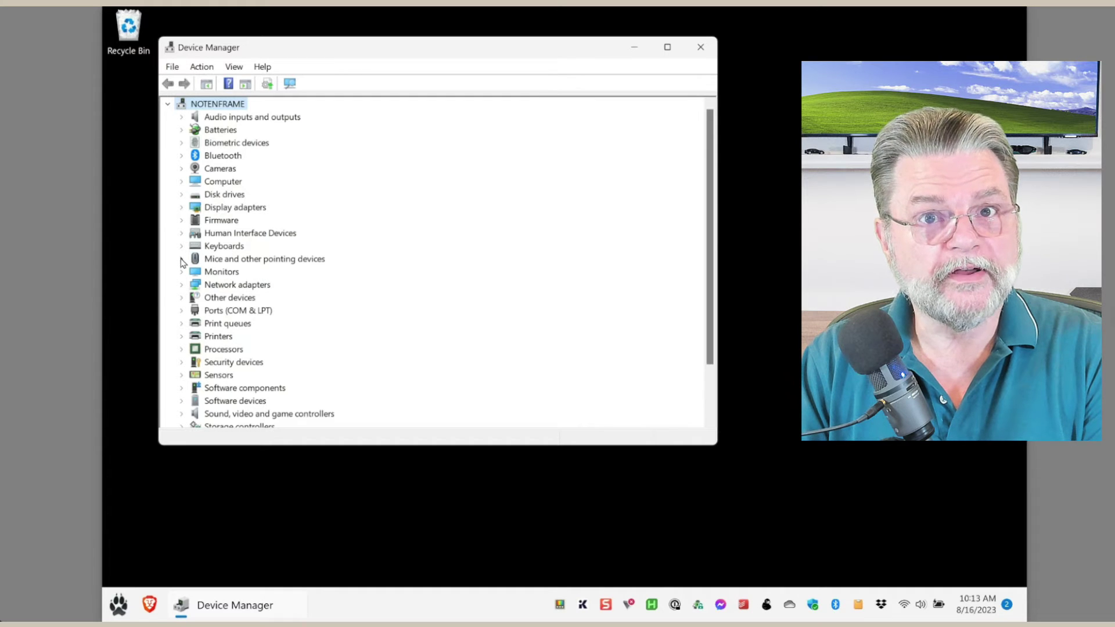
{"action": "left_click", "coordinate": [181, 260]}
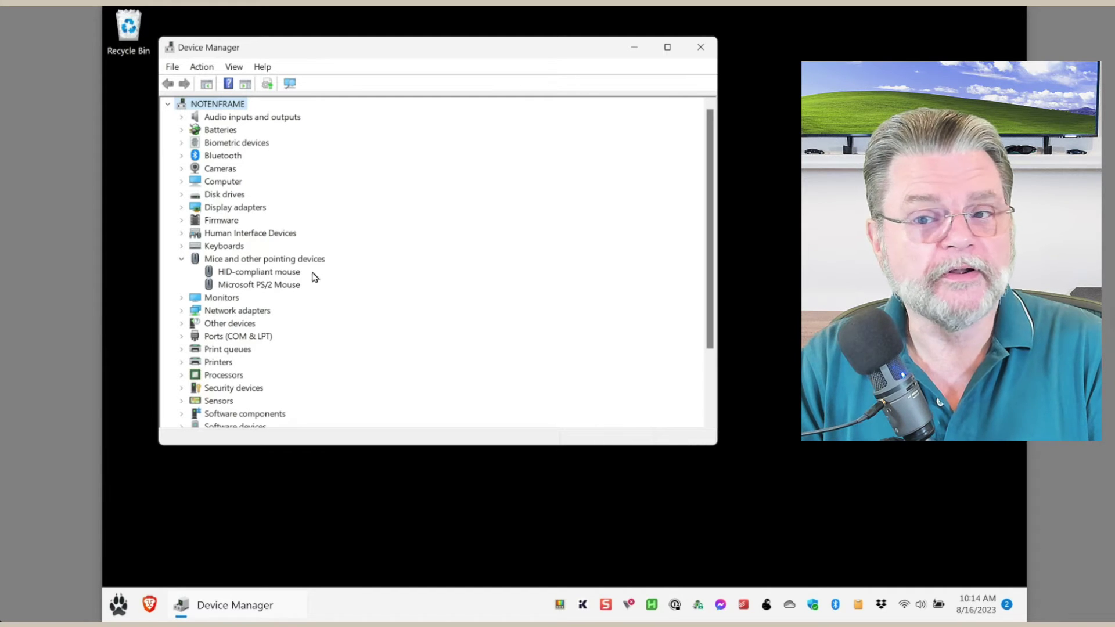
{"action": "right_click", "coordinate": [294, 273]}
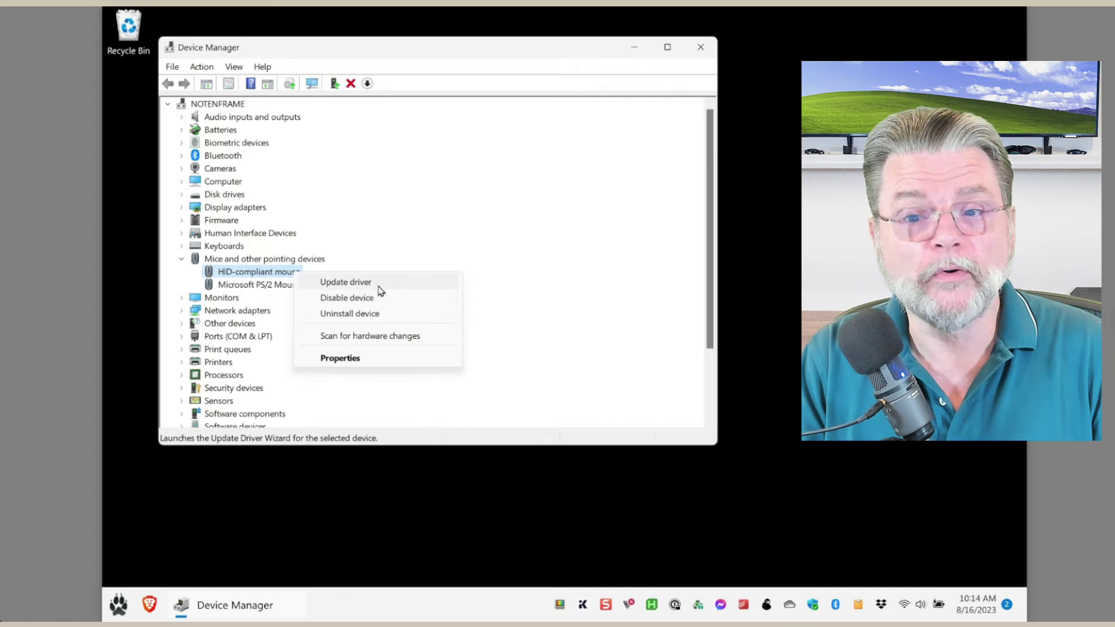
{"action": "key", "text": "Escape"}
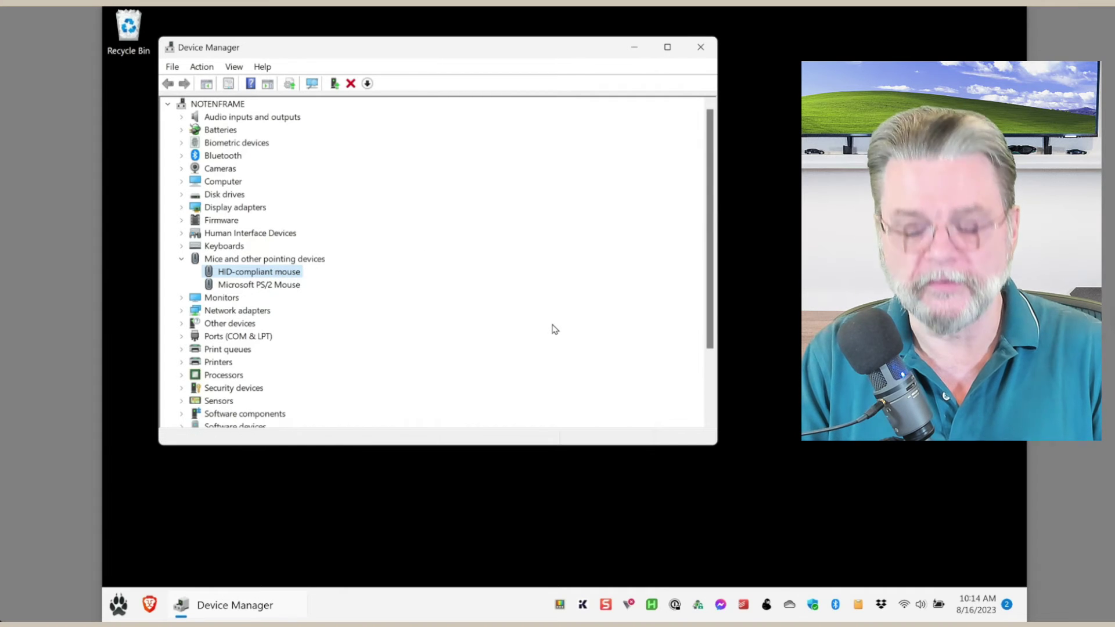
{"action": "key", "text": "Up"}
{"action": "key", "text": "Up"}
{"action": "key", "text": "Up"}
{"action": "key", "text": "Down"}
{"action": "key", "text": "Down"}
{"action": "key", "text": "Down"}
{"action": "key", "text": "Up"}
{"action": "key", "text": "Up"}
{"action": "key", "text": "Up"}
{"action": "key", "text": "Down"}
{"action": "key", "text": "Down"}
{"action": "key", "text": "Down"}
{"action": "key", "text": "Up"}
{"action": "key", "text": "Left"}
{"action": "key", "text": "Right"}
{"action": "key", "text": "Left"}
{"action": "key", "text": "Right"}
{"action": "key", "text": "Down"}
Review the HID-compliant mouse's General, Events and Driver tabs, then close its dialog and Device Manager
{"action": "key", "text": "Return"}
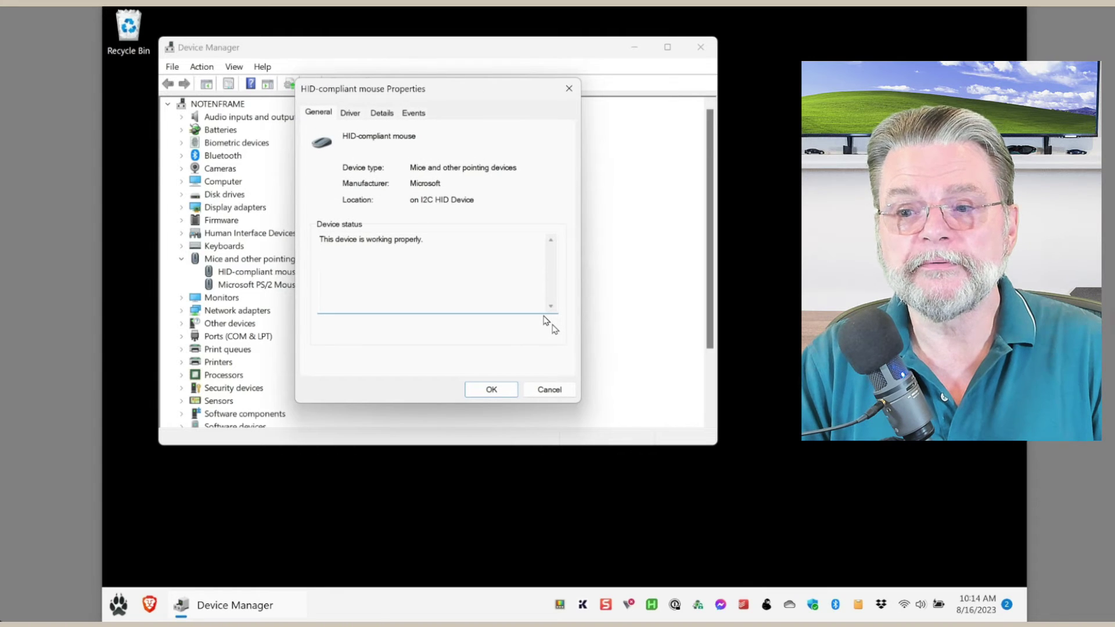
{"action": "key", "text": "Tab"}
{"action": "key", "text": "Tab"}
{"action": "key", "text": "Tab"}
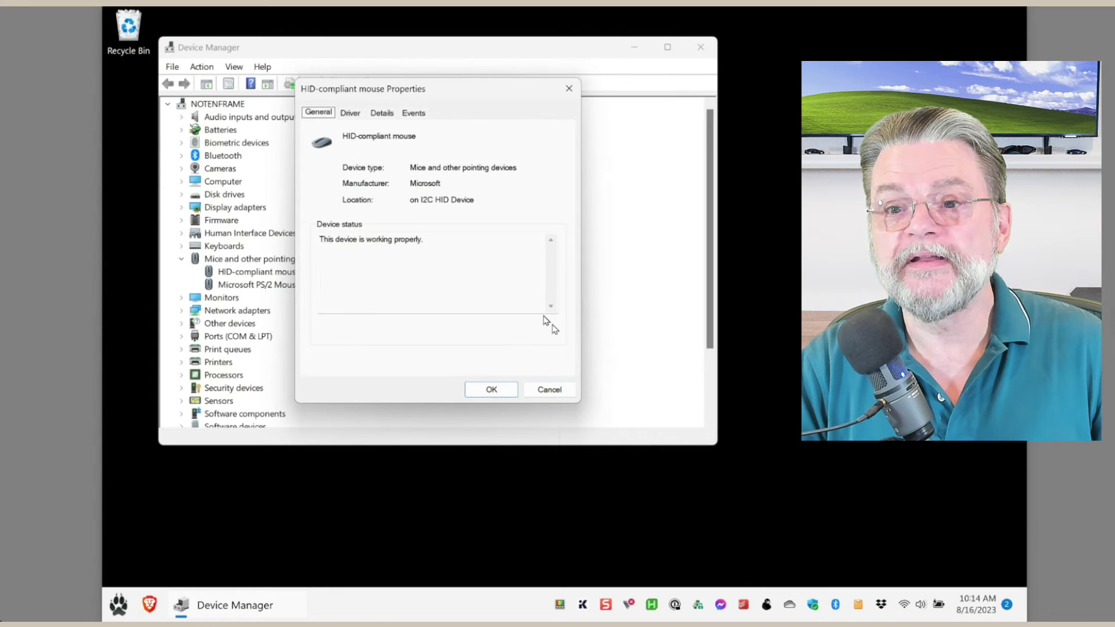
{"action": "key", "text": "Right"}
{"action": "key", "text": "Right"}
{"action": "key", "text": "Right"}
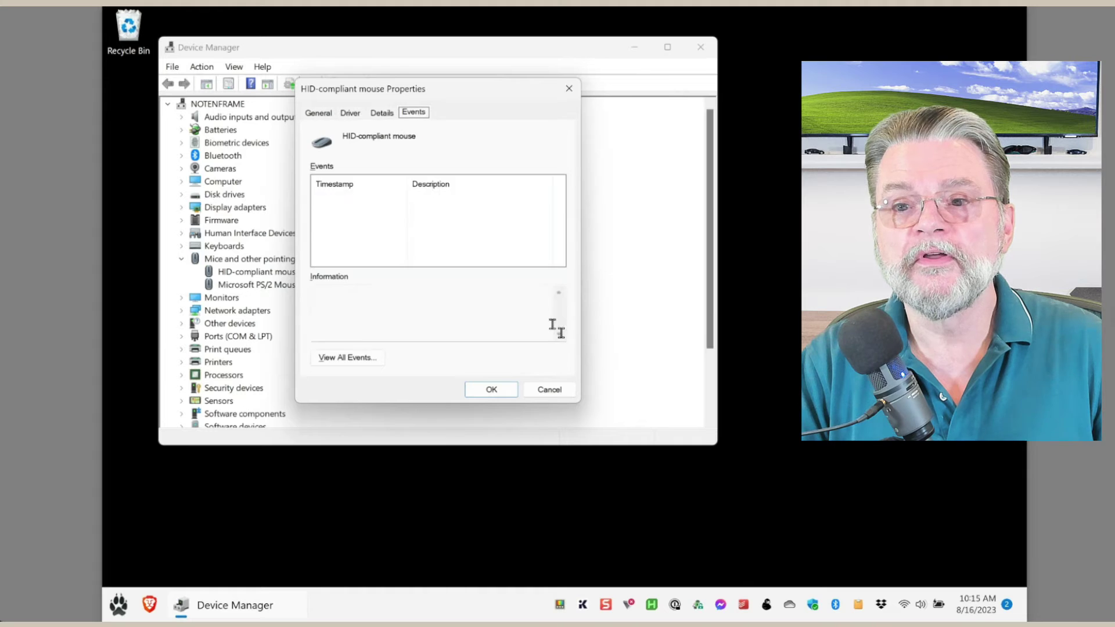
{"action": "key", "text": "Left"}
{"action": "key", "text": "Left"}
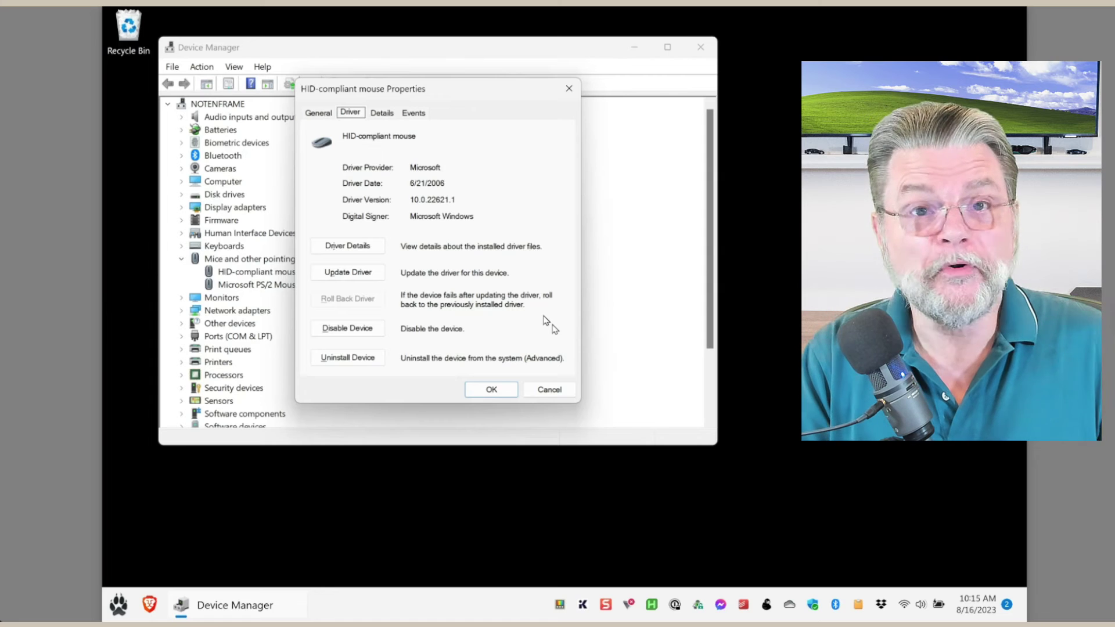
{"action": "key", "text": "Escape"}
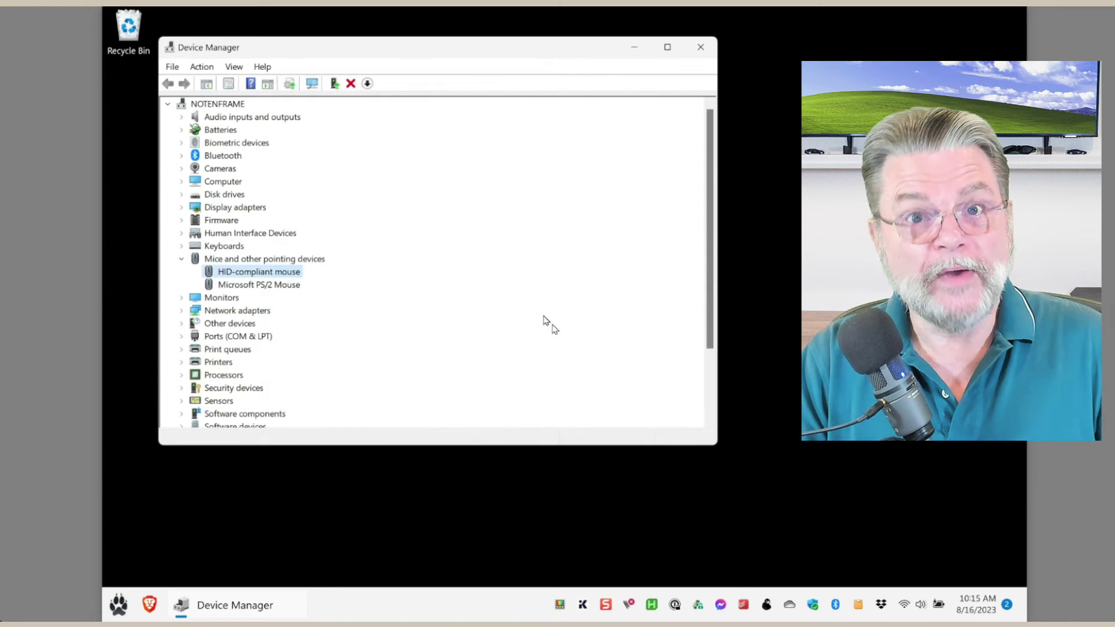
{"action": "left_click", "coordinate": [700, 47]}
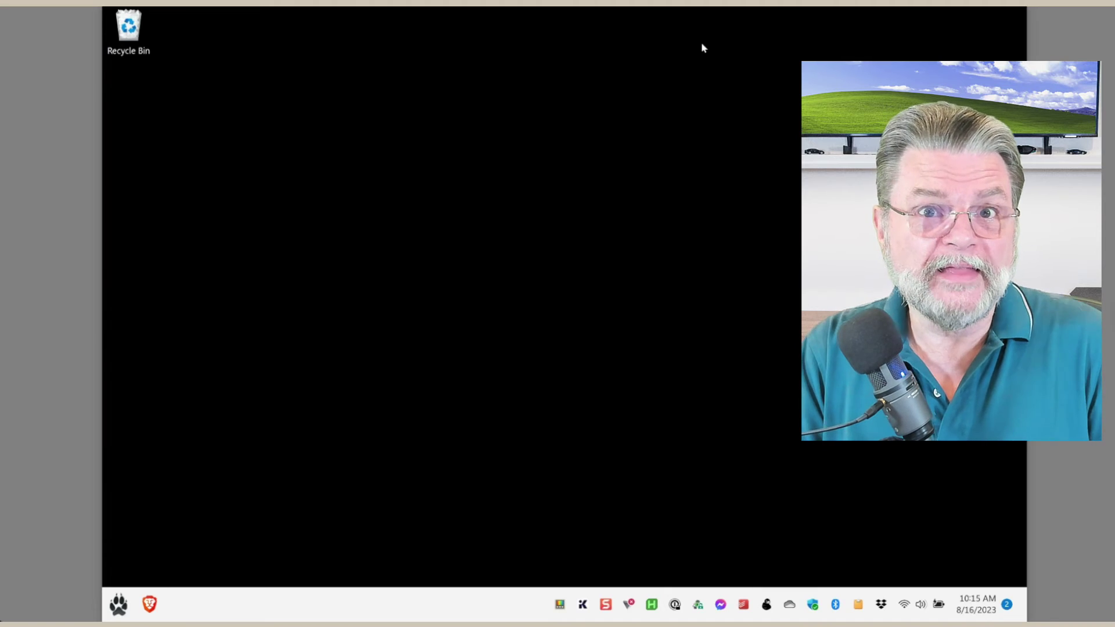